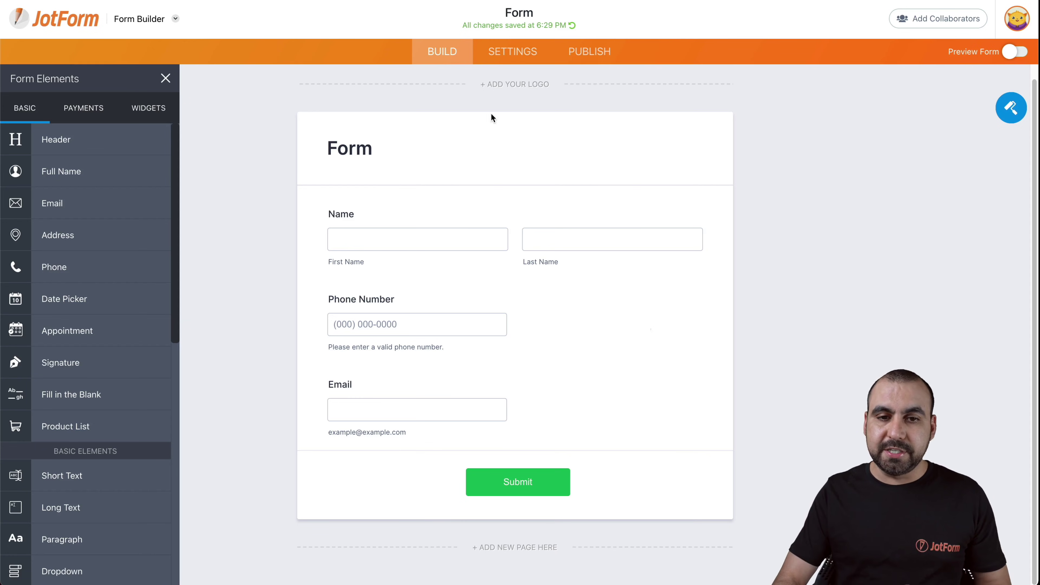
- Find the WebHooks integration under Settings > Integrations by searching 'webh' and open its setup
left_click(496, 53)
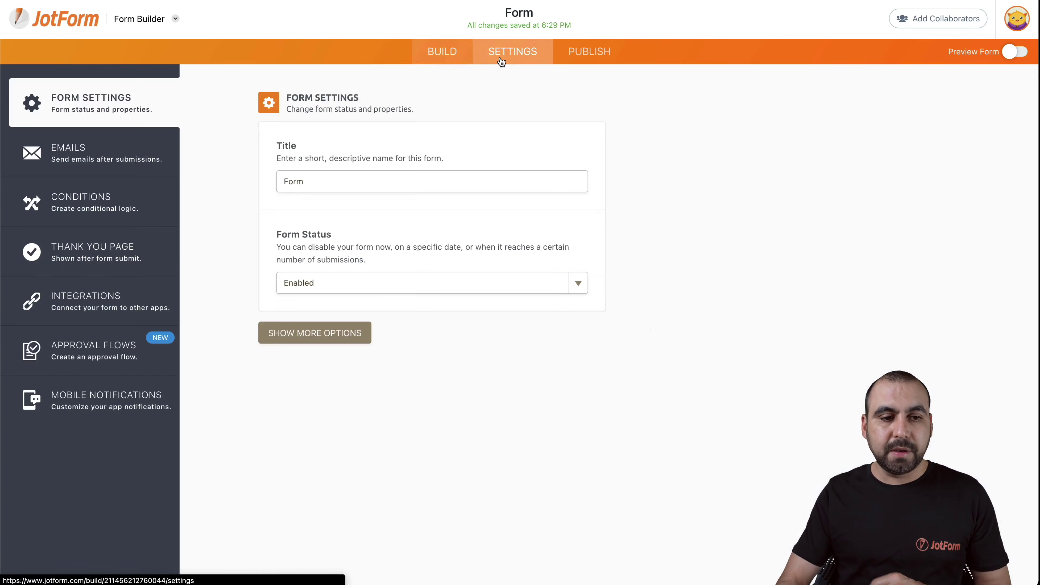
left_click(113, 301)
left_click(487, 136)
type("webh")
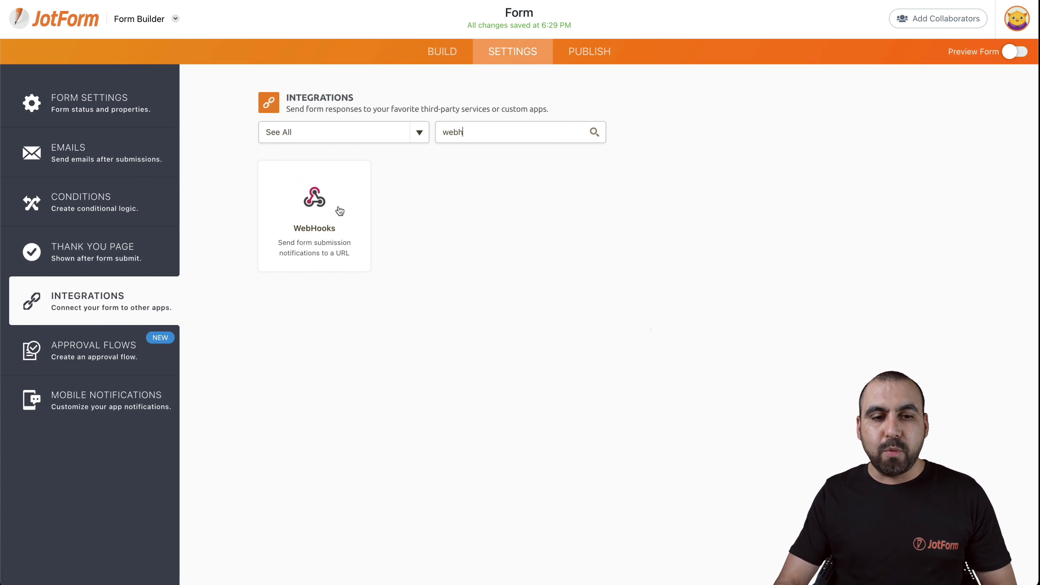
left_click(338, 210)
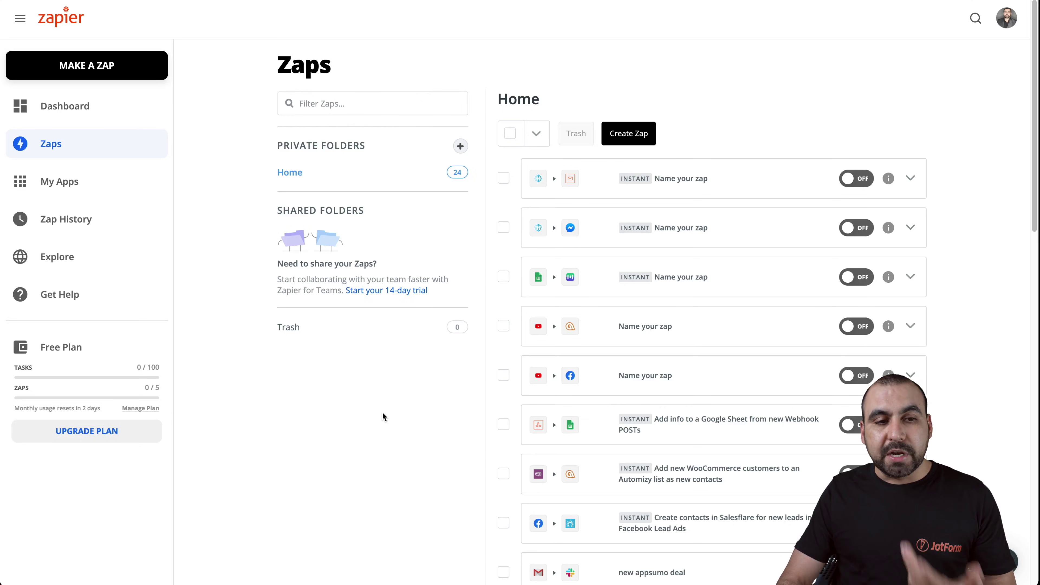
- Make a new Zap triggered by Webhooks by Zapier Catch Hook and copy its custom webhook URL
left_click(94, 74)
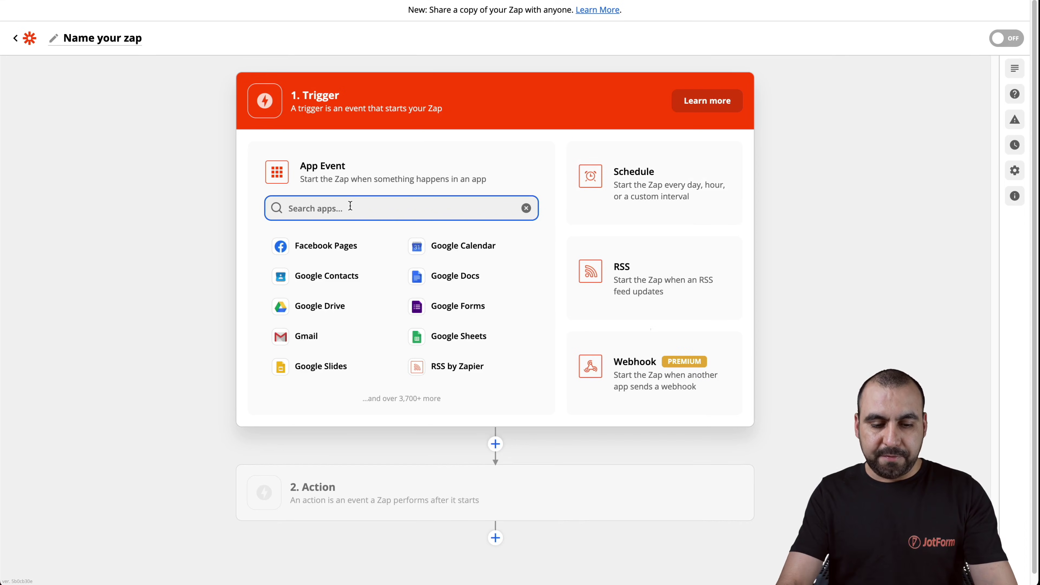
type("web")
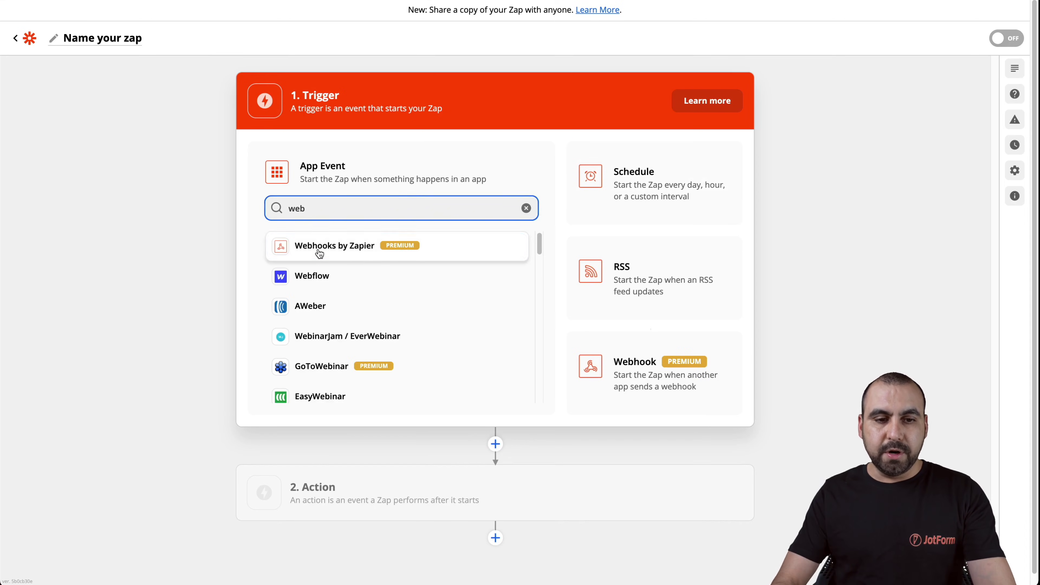
left_click(319, 254)
left_click(522, 246)
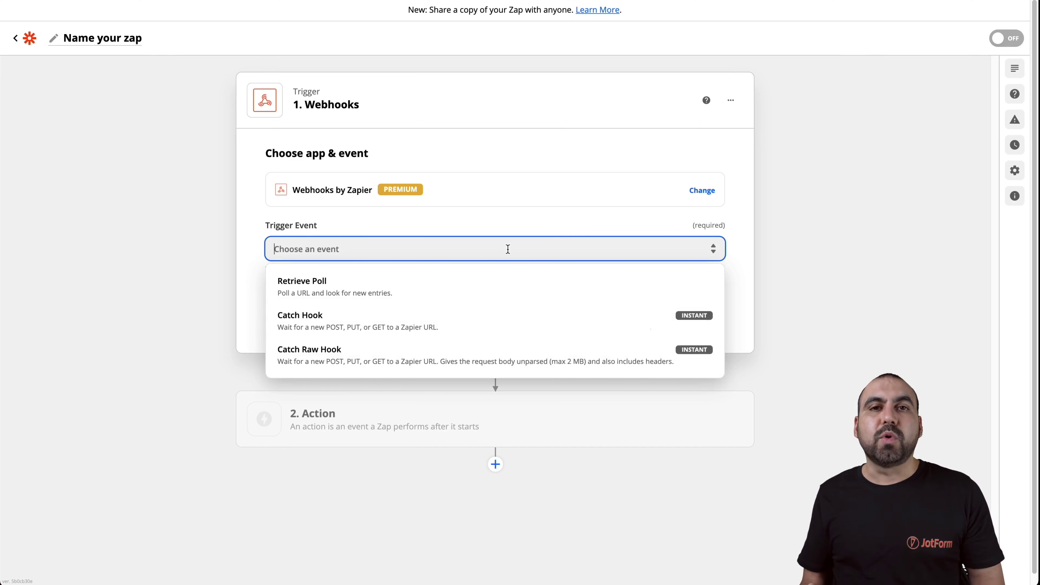
left_click(367, 321)
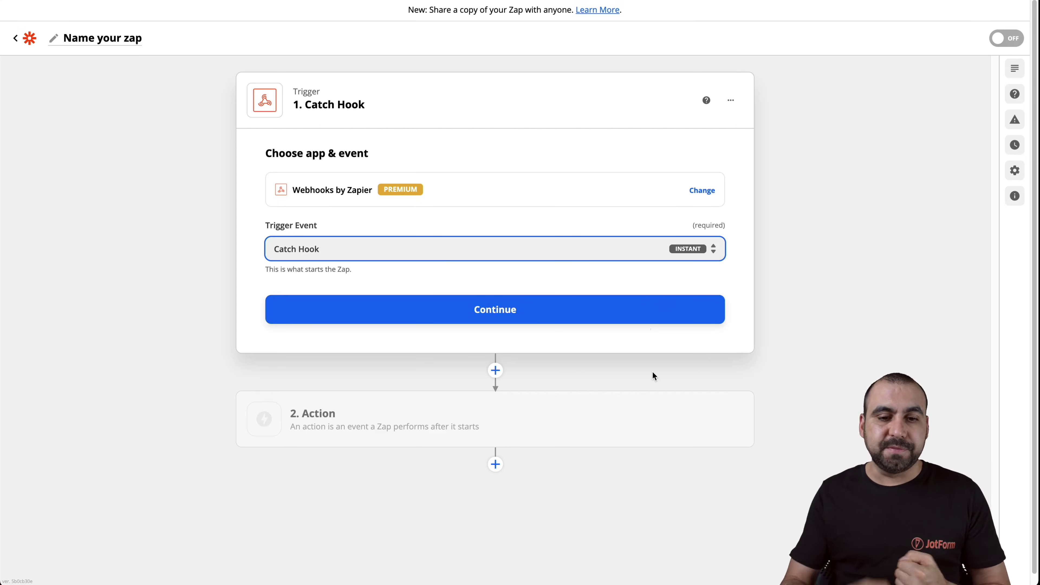
left_click(552, 308)
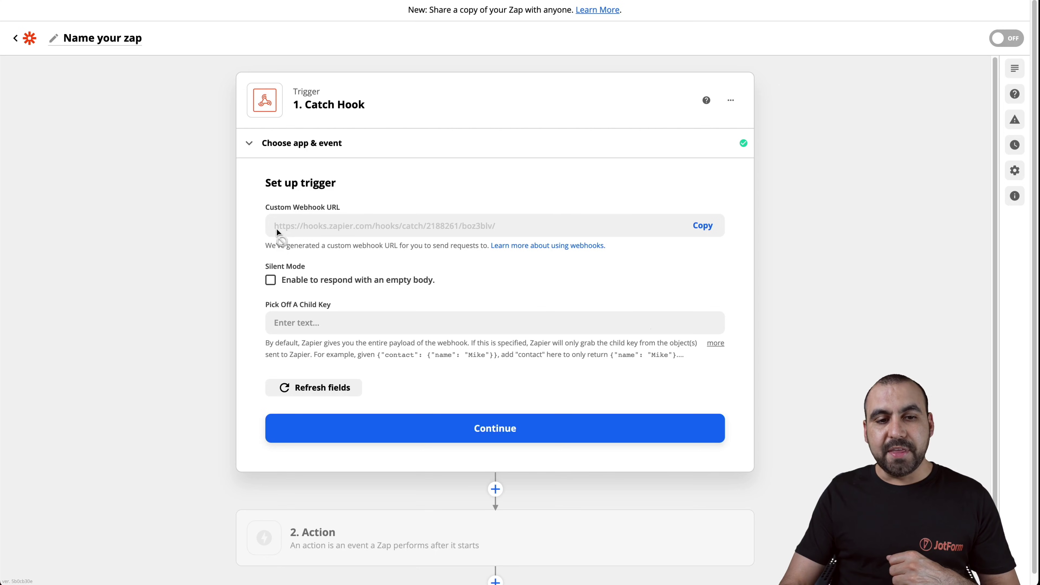
left_click(704, 229)
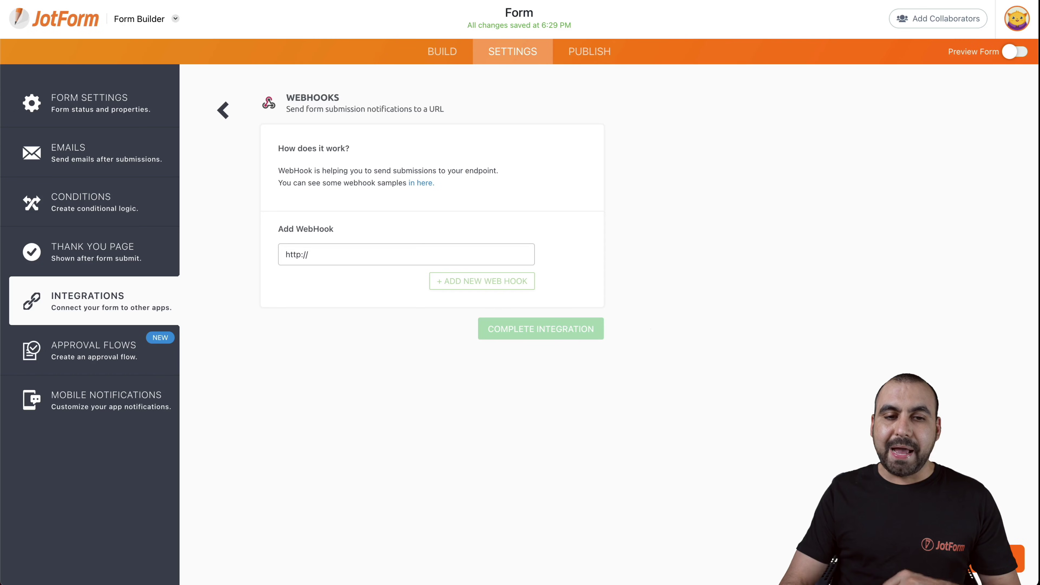
triple_click(347, 248)
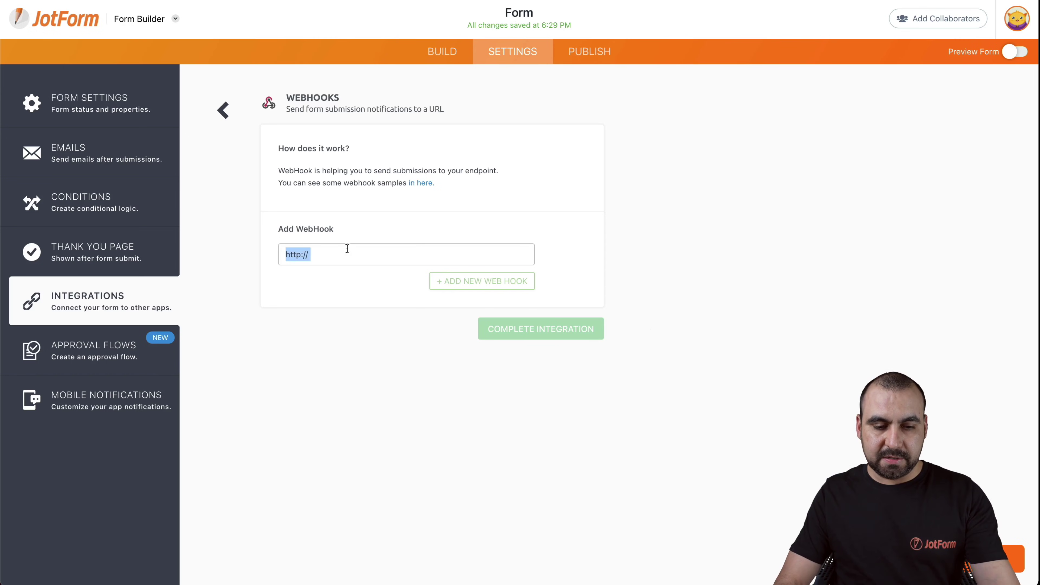
key("super+v")
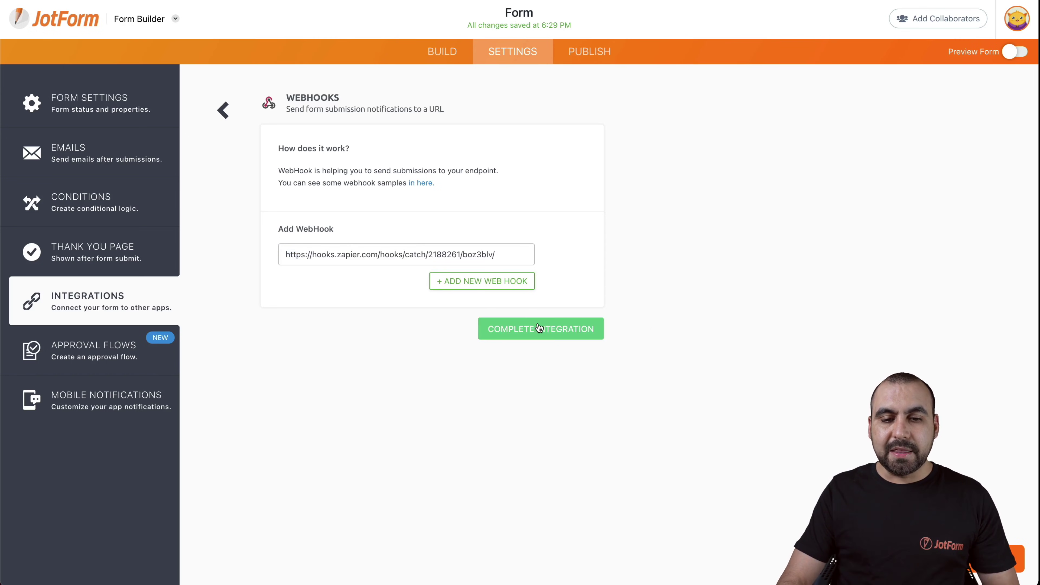
left_click(539, 327)
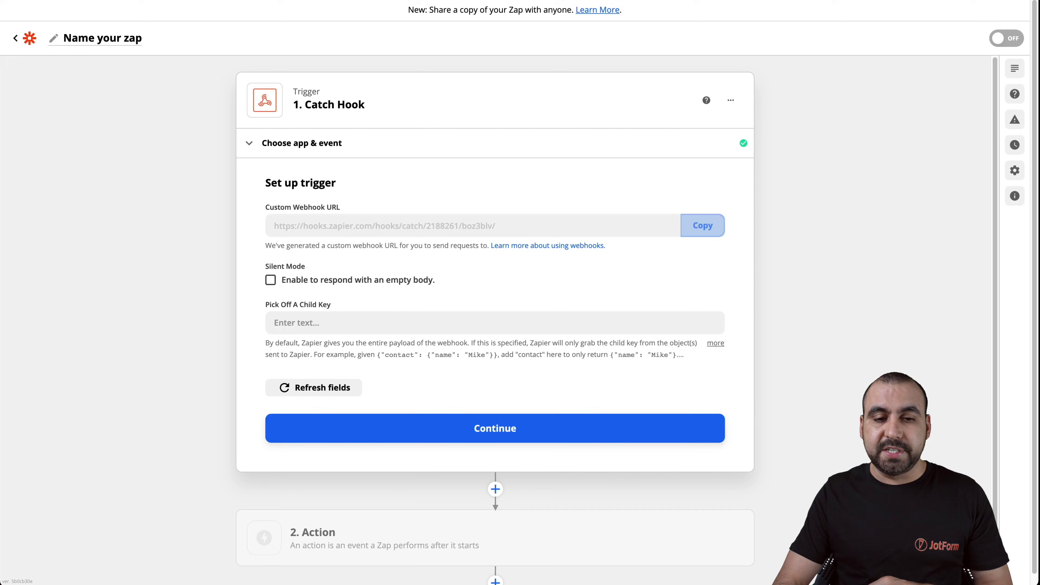
- Confirm the Catch Hook trigger setup and run Test trigger
left_click(476, 432)
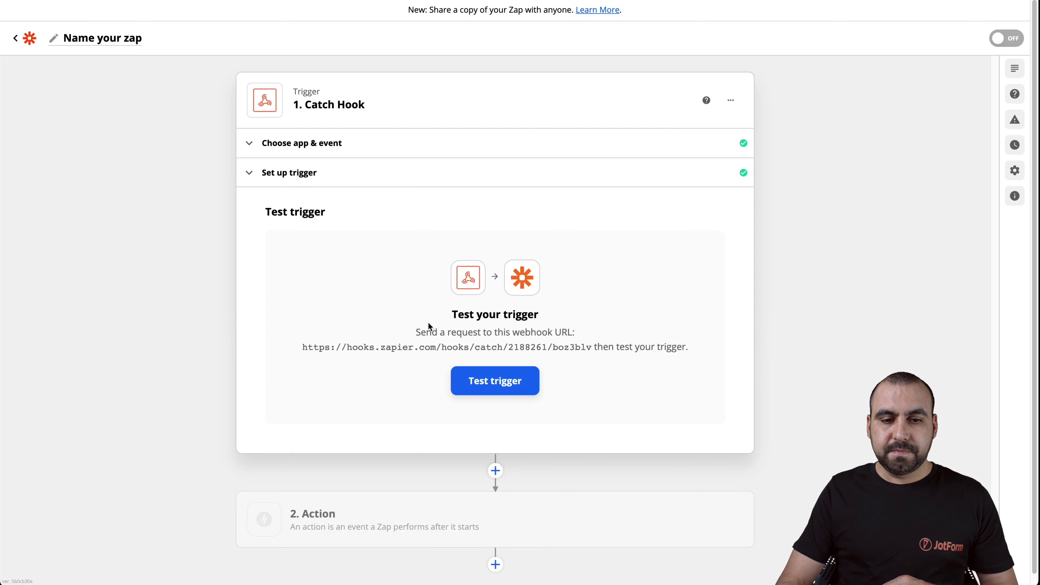
left_click(493, 377)
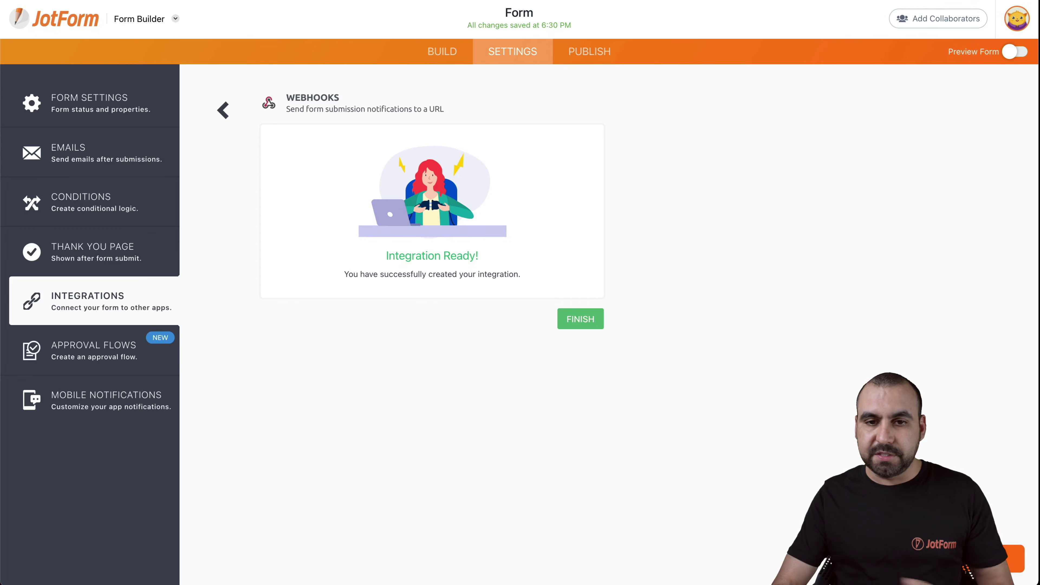
- Open the live form from Publish > Quick Share in a new tab and enter a test first and last name
left_click(602, 50)
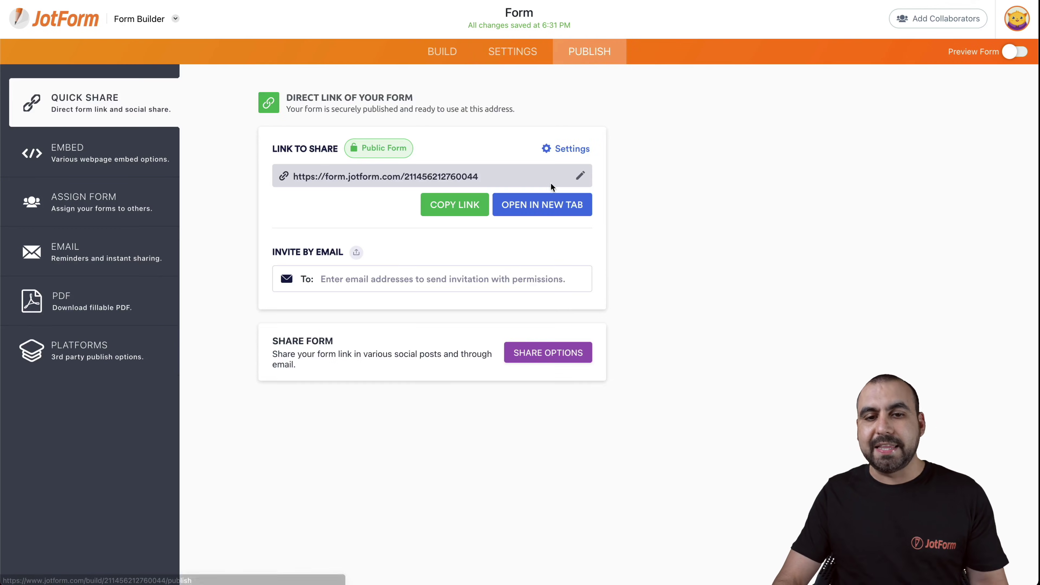
left_click(549, 204)
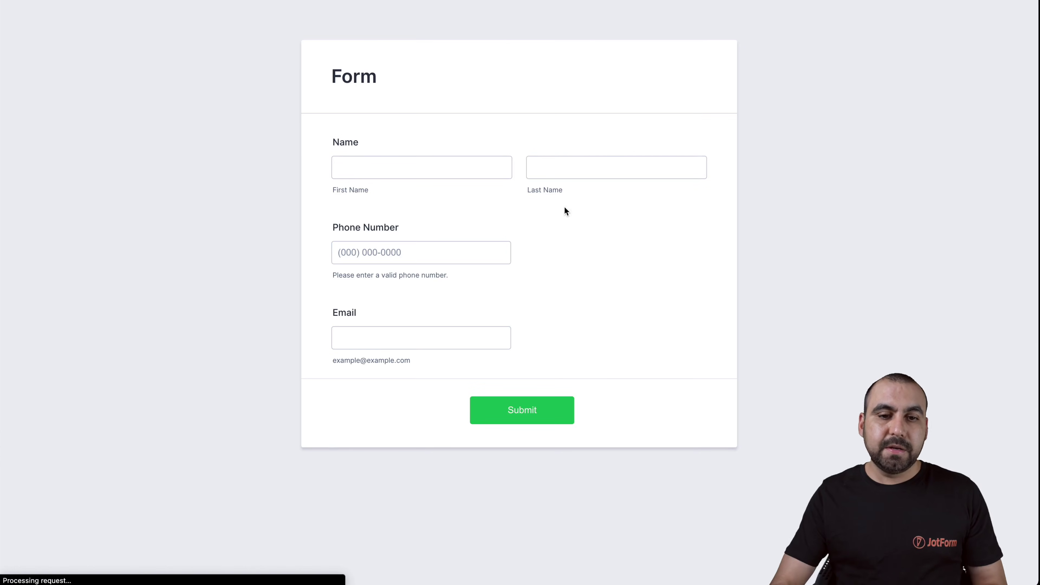
left_click(478, 172)
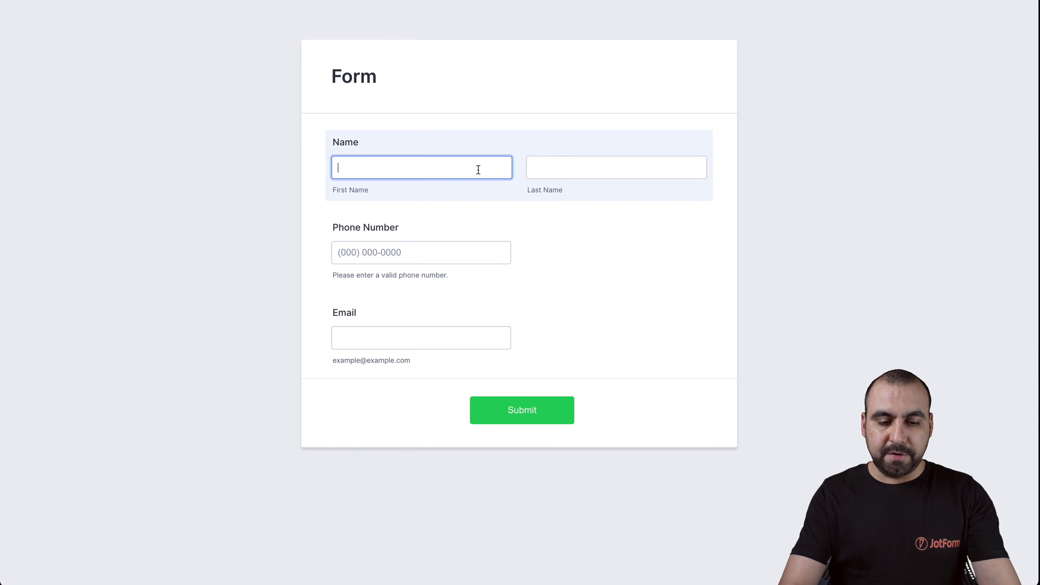
key("Tab")
- Fill in a test phone number and email address, then submit the form
key("Tab")
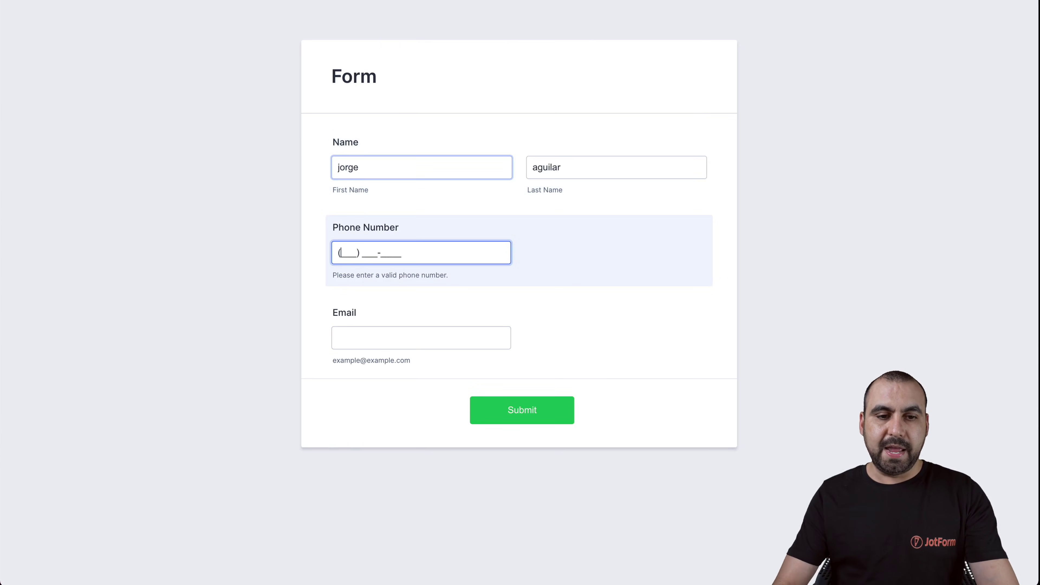
type("123) 456-7890")
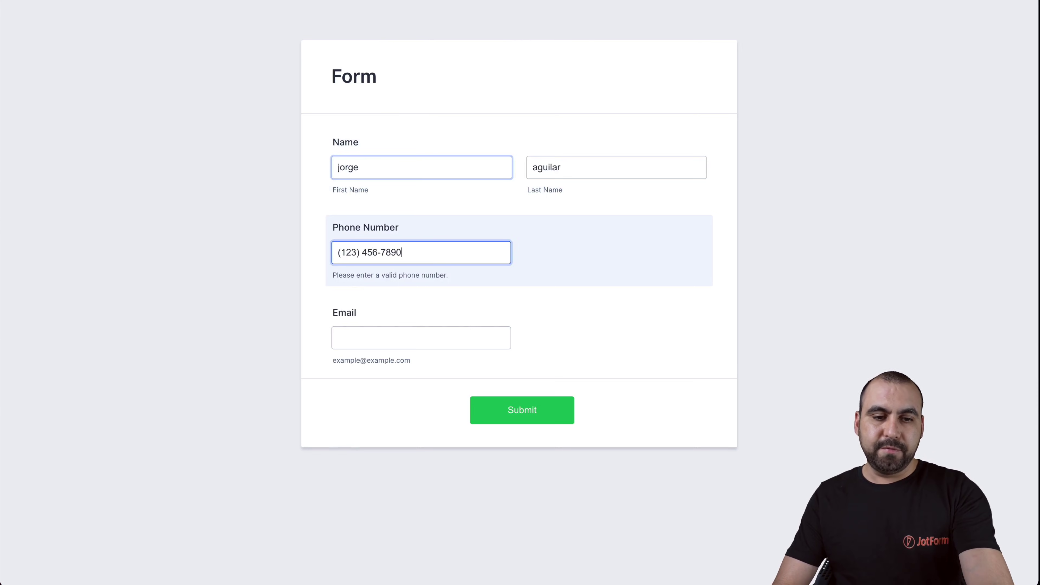
left_click(412, 338)
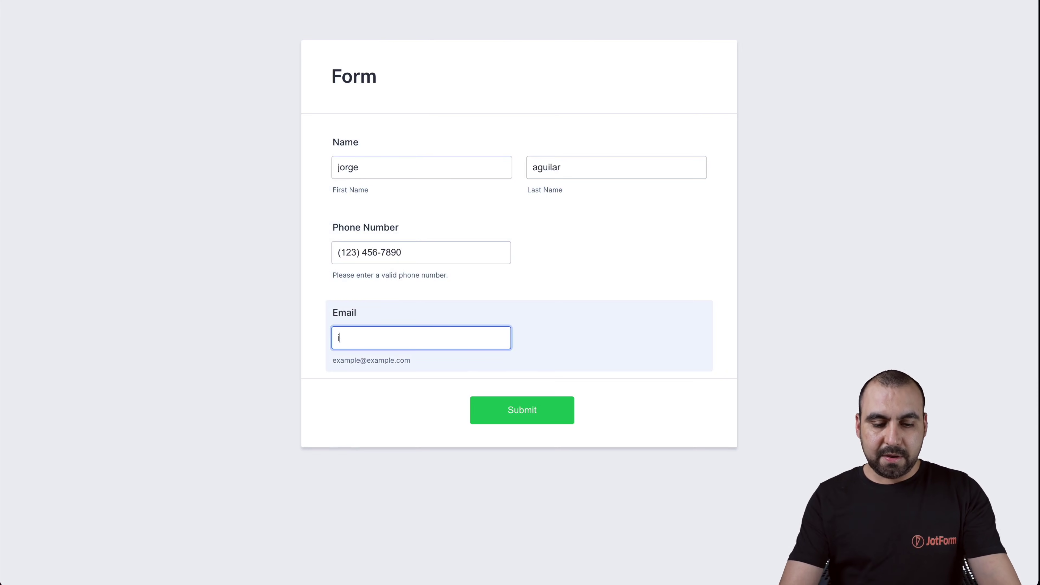
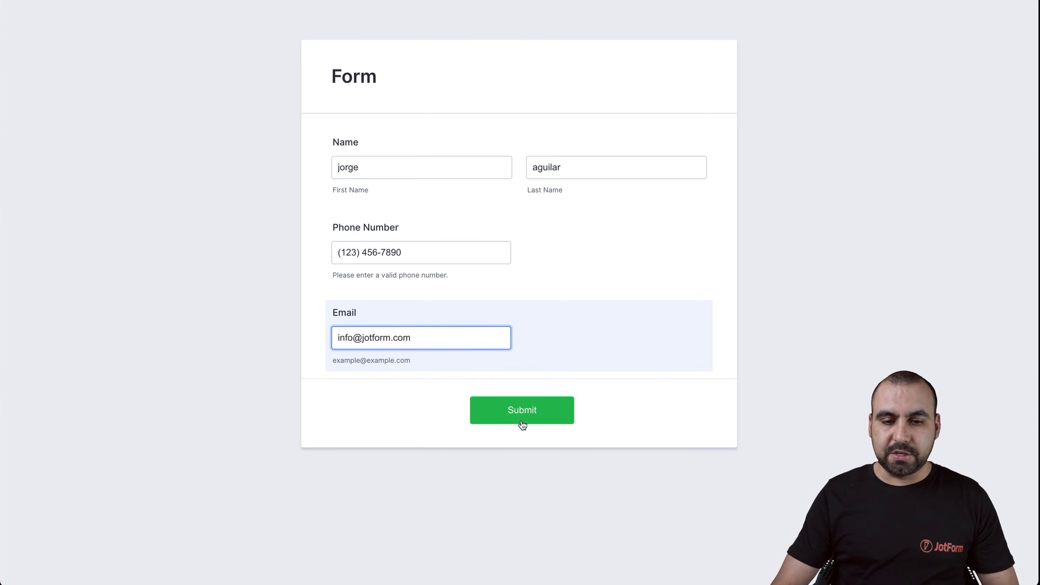
left_click(523, 423)
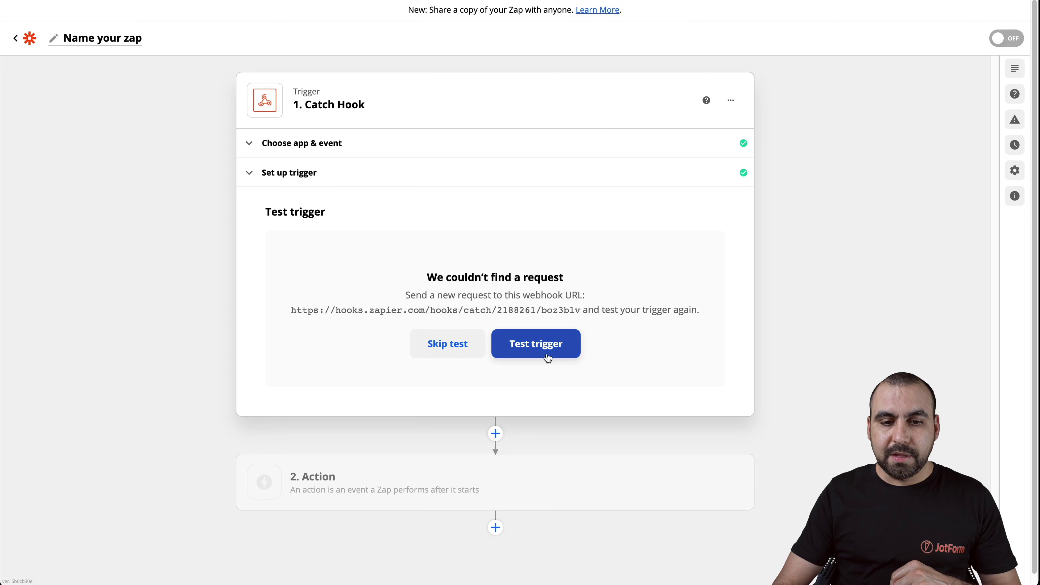
- Re-run the trigger test and review Request A's captured name, phone and email fields
left_click(547, 353)
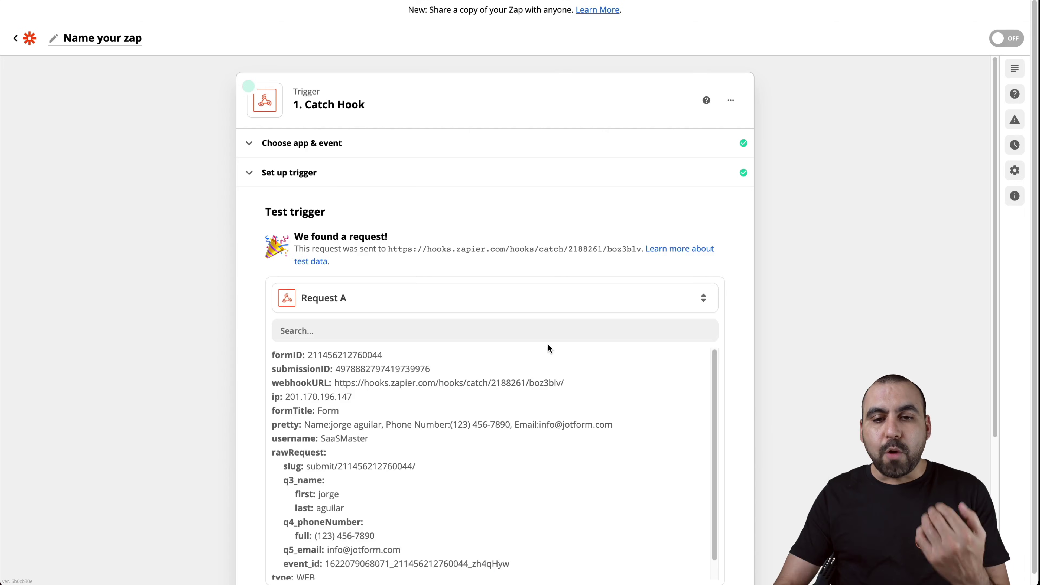
scroll(786, 271, "down", 4)
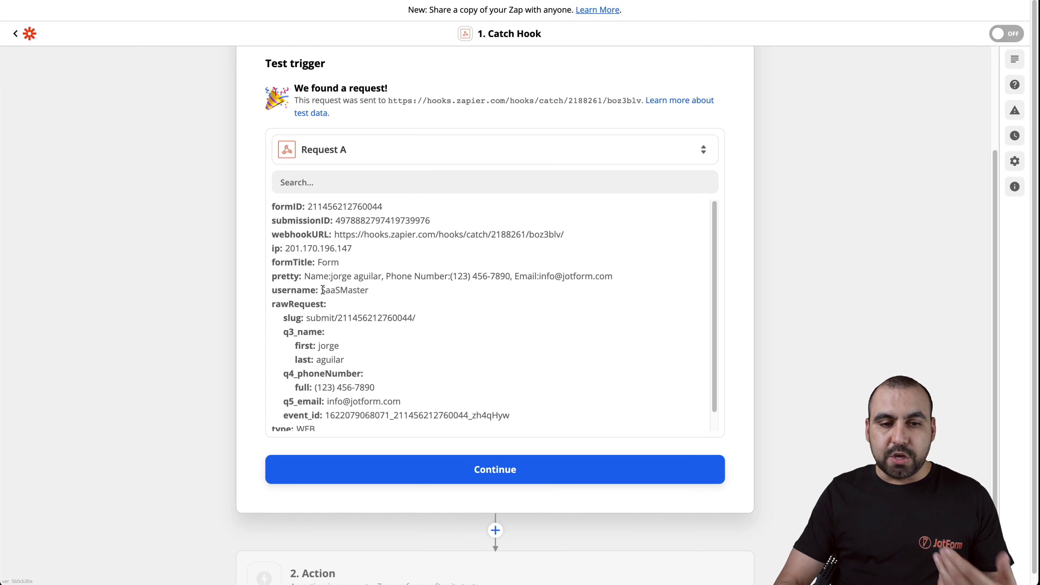
scroll(332, 307, "down", 1)
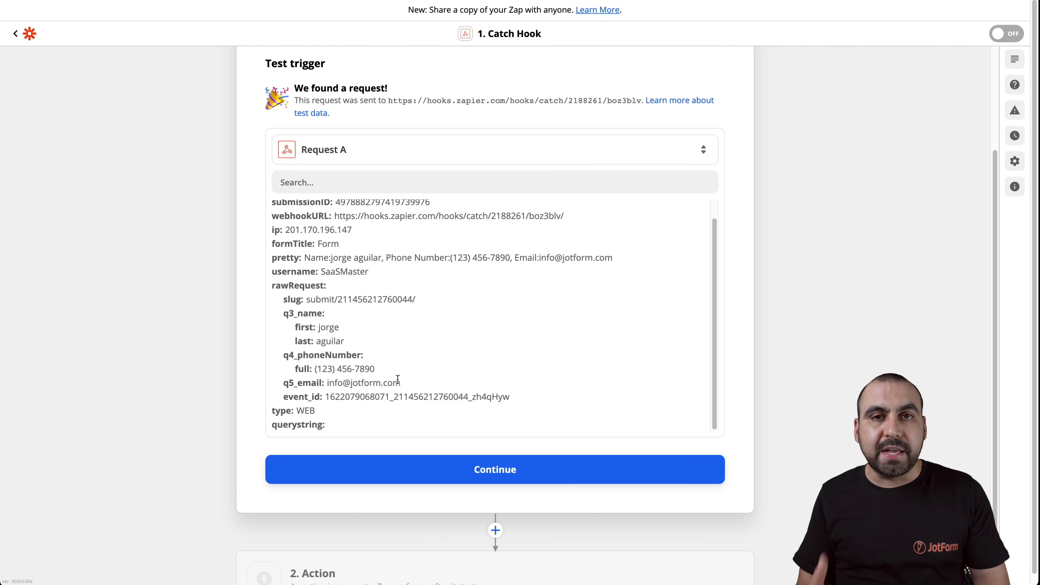
scroll(401, 361, "down", 3)
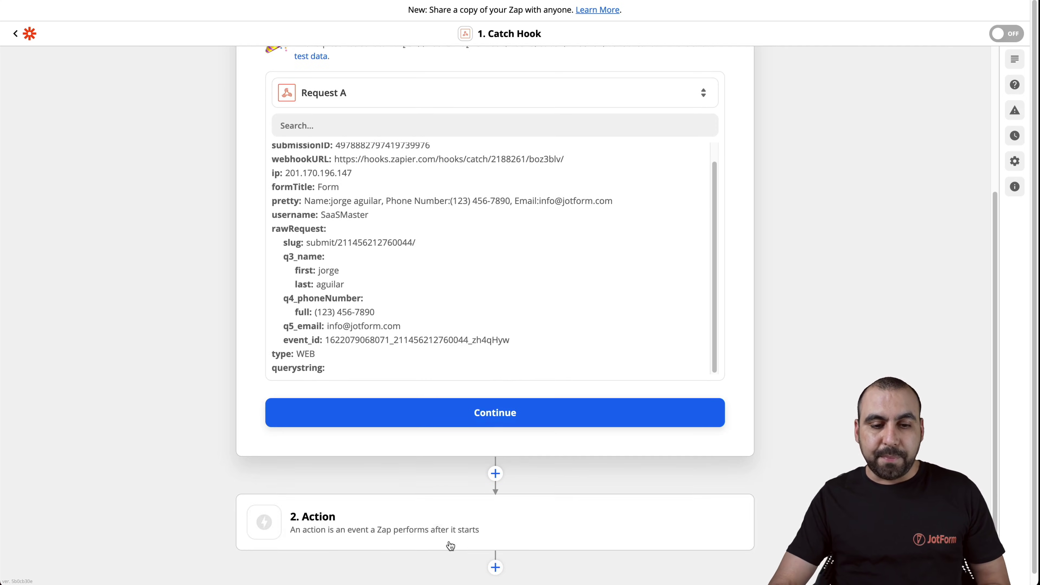
- Open the Zap's 2. Action step to choose an app
left_click(425, 523)
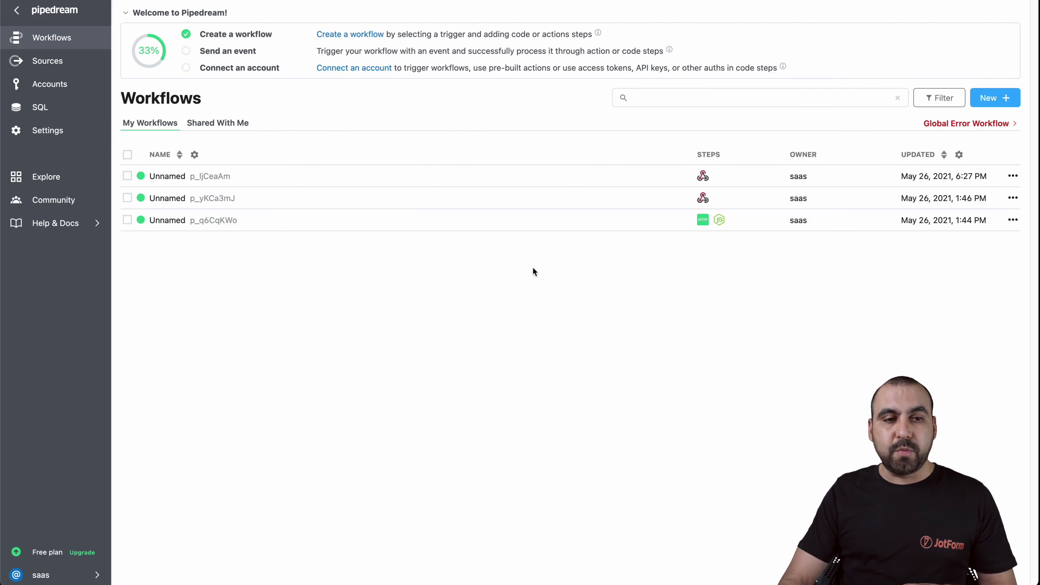
- Create a new Pipedream workflow whose source is HTTP / Webhook New Requests
left_click(1005, 99)
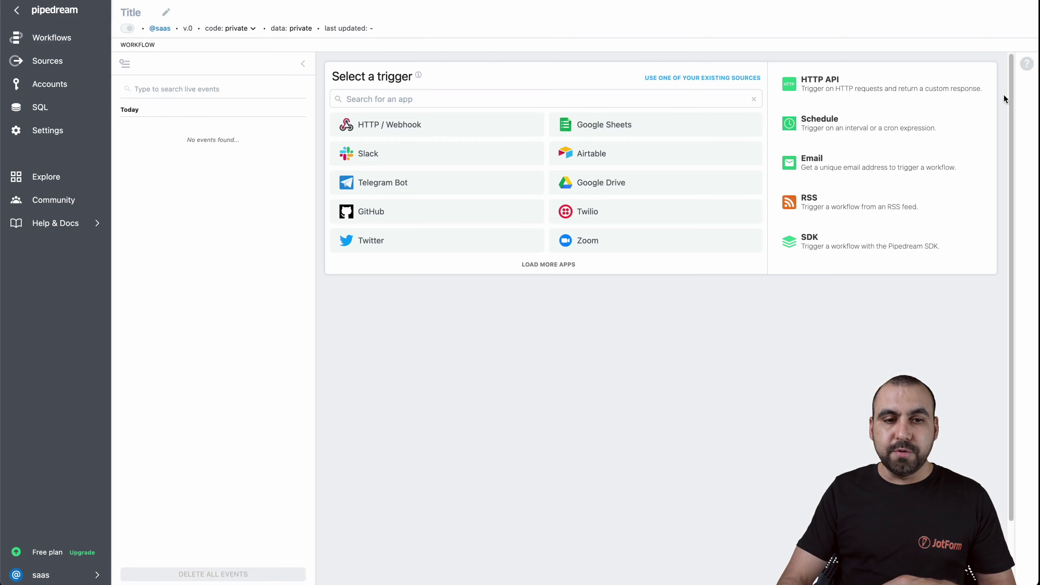
left_click(461, 133)
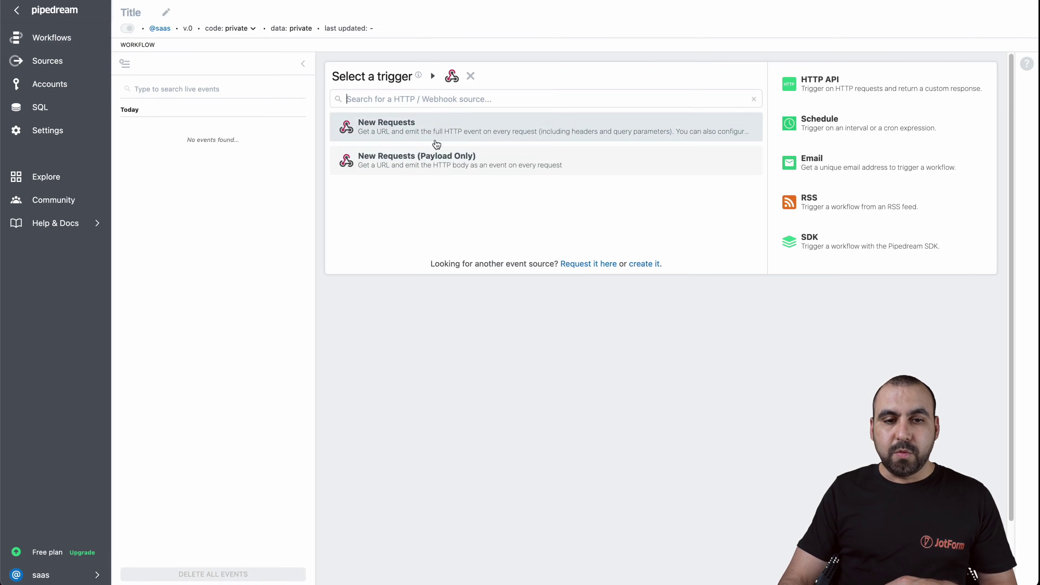
left_click(457, 129)
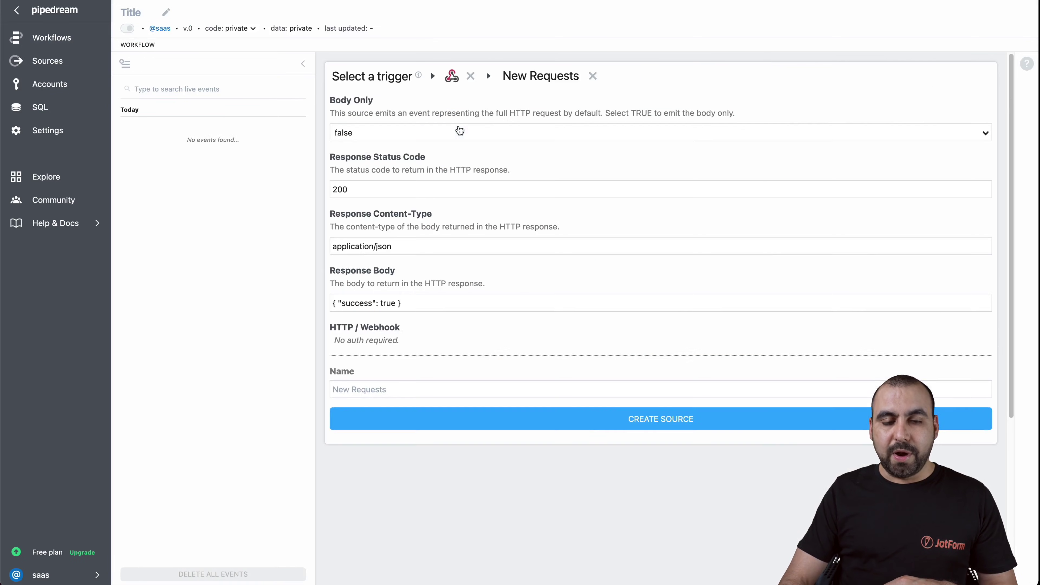
left_click(651, 420)
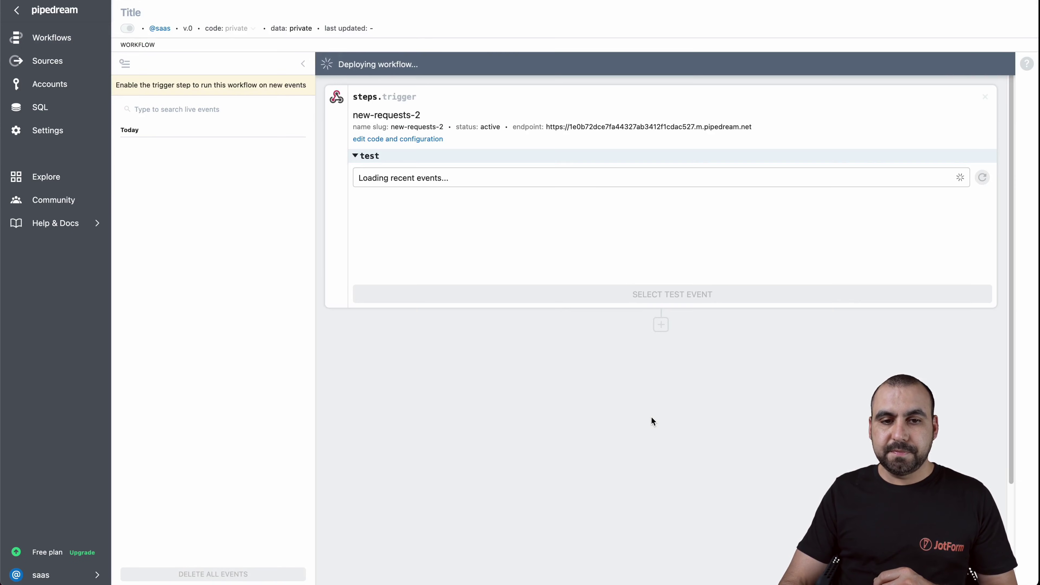